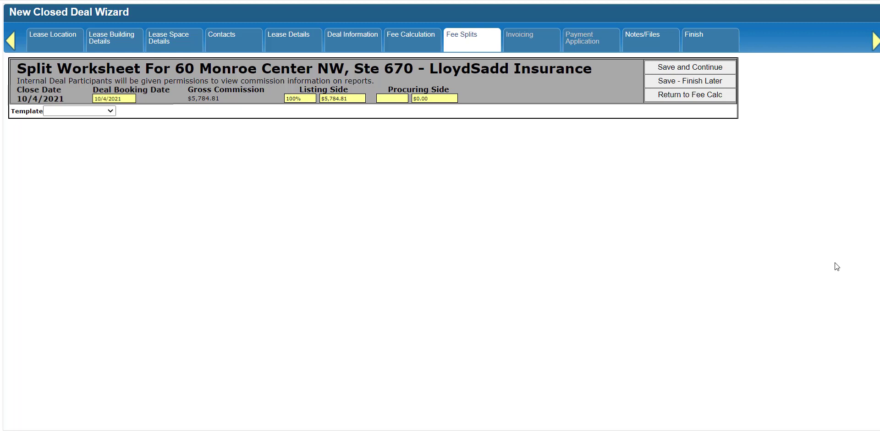
# Set the procuring side's share of the commission to 50% and apply the Standard Deal template to the split worksheet.
pyautogui.click(383, 97)
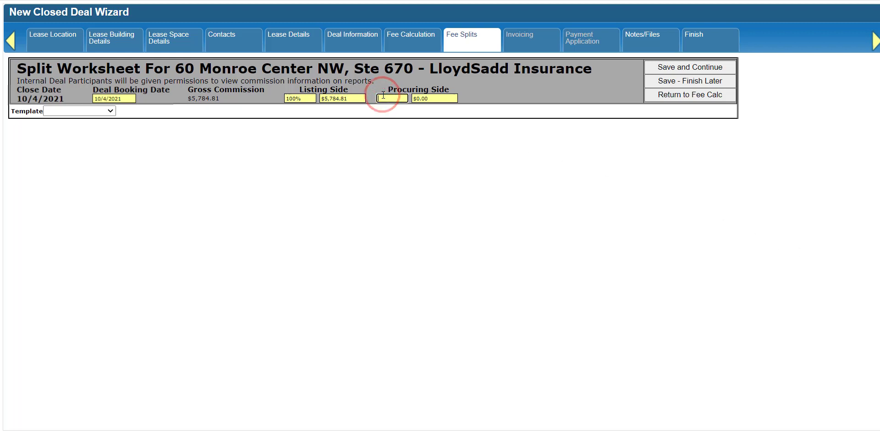
pyautogui.write('50')
pyautogui.press('Tab')
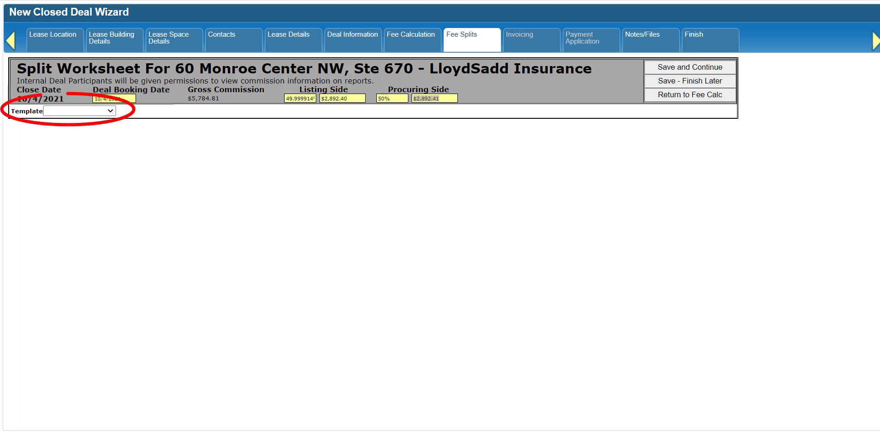
pyautogui.click(109, 112)
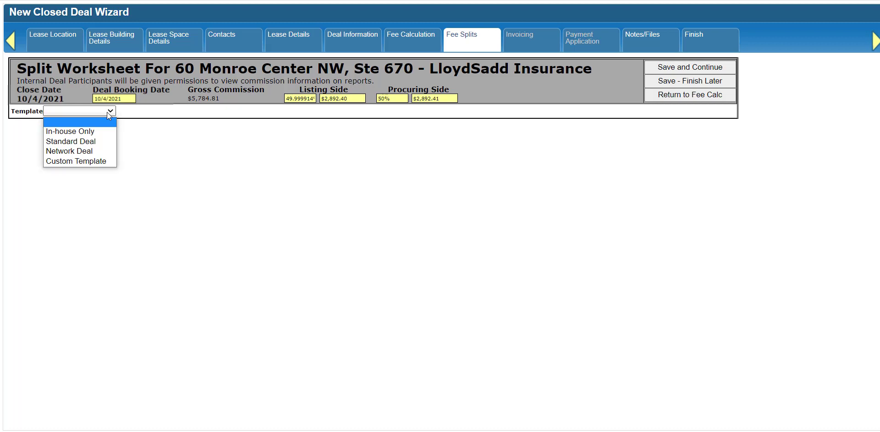
pyautogui.click(103, 142)
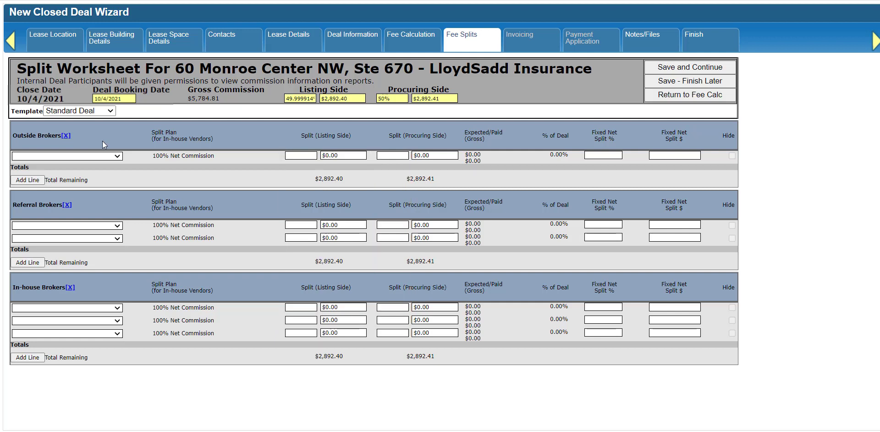
# Rename the Outside Brokers section heading to "Outside Broker" and save the new heading.
pyautogui.click(66, 136)
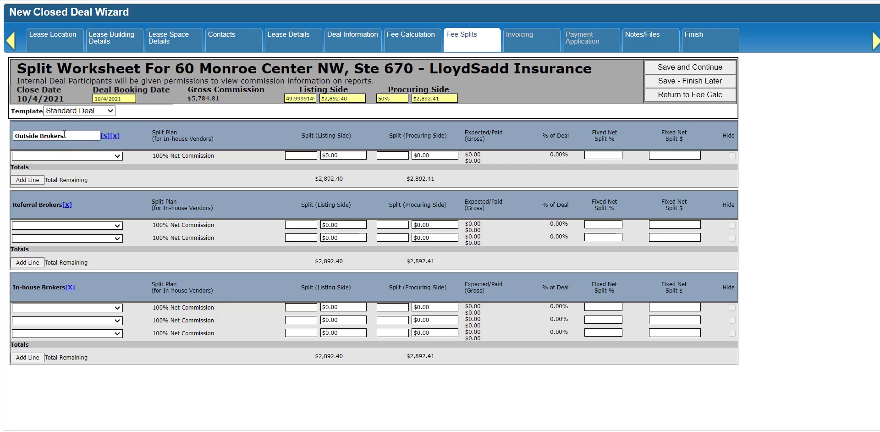
pyautogui.click(65, 136)
pyautogui.press('BackSpace')
pyautogui.click(106, 136)
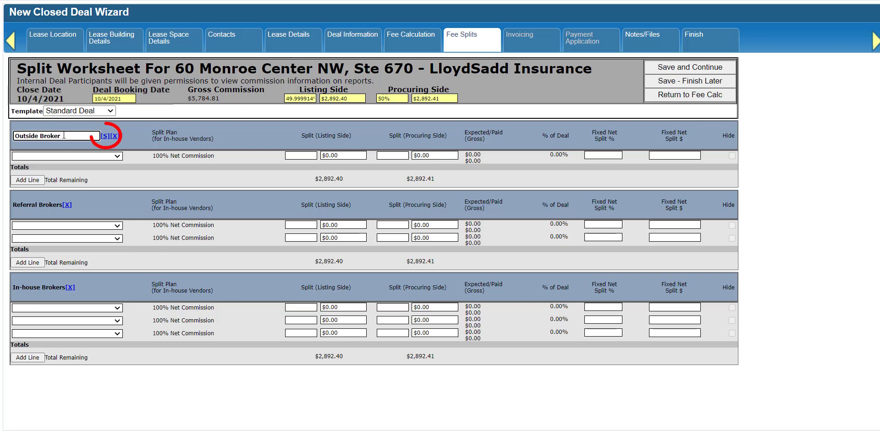
pyautogui.click(105, 136)
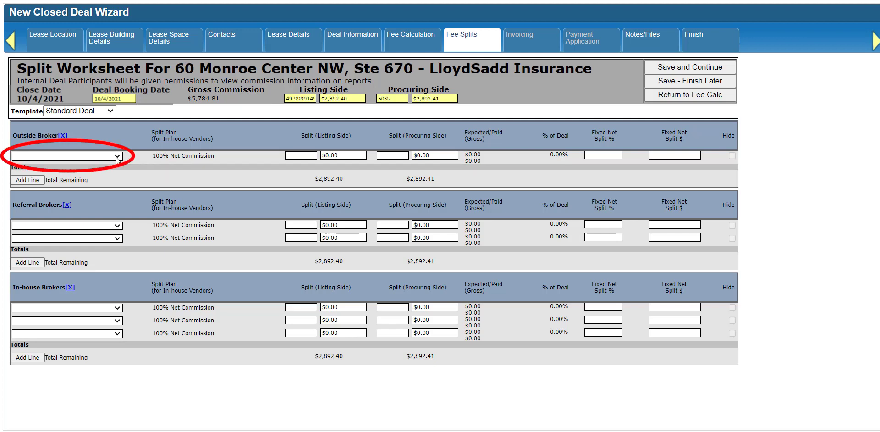
# Assign the procuring broker to the Outside Broker line and search the vendors for "grand rapids".
pyautogui.click(117, 158)
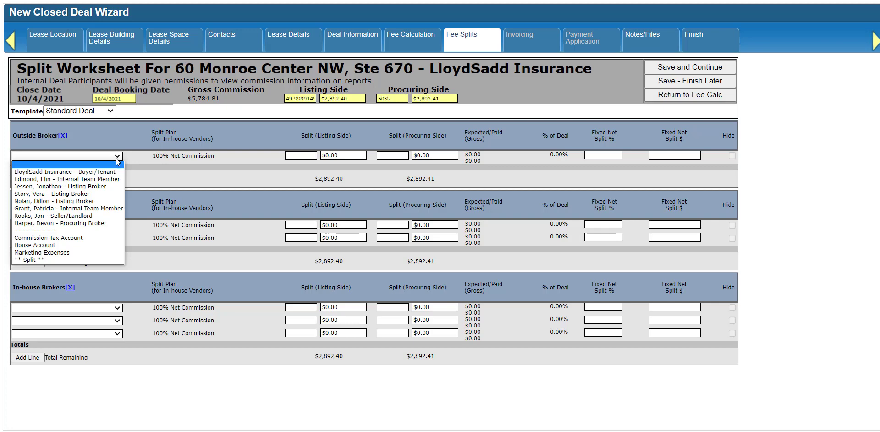
pyautogui.click(106, 223)
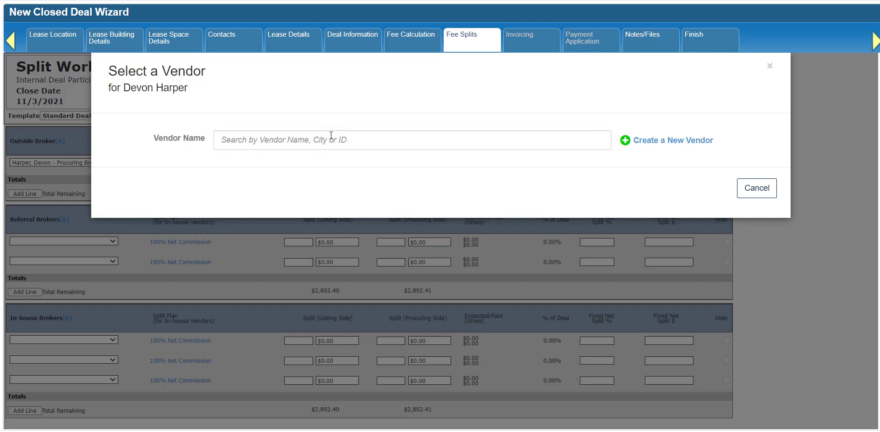
pyautogui.click(225, 141)
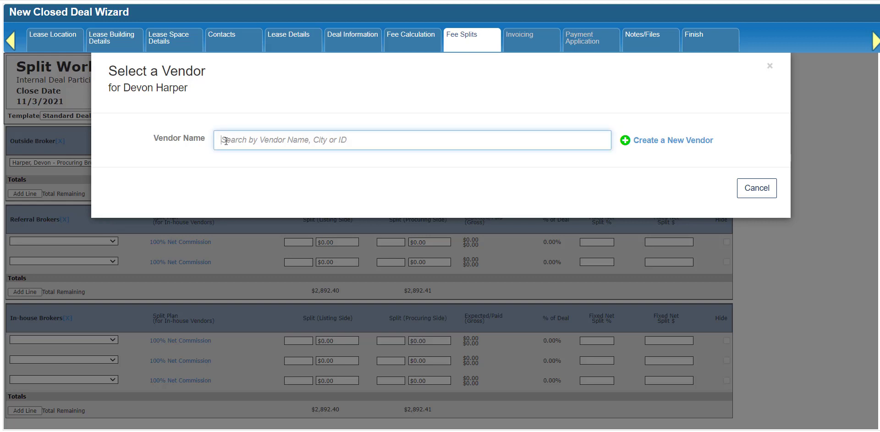
pyautogui.write('grand rapi')
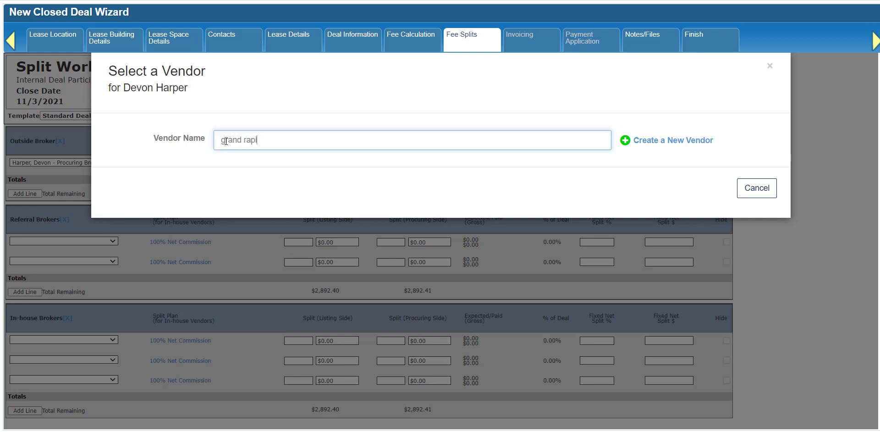
pyautogui.write('ds')
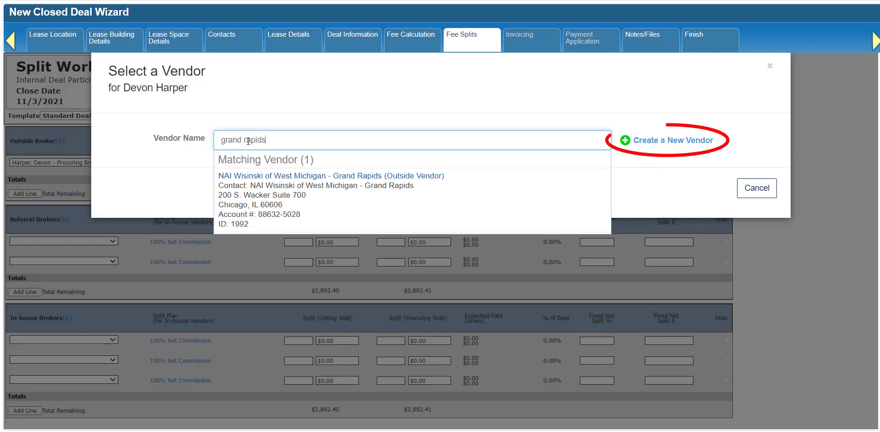
# Start creating a new vendor for the procuring broker, named "Grand Rapids Commercial Real Estate".
pyautogui.click(624, 142)
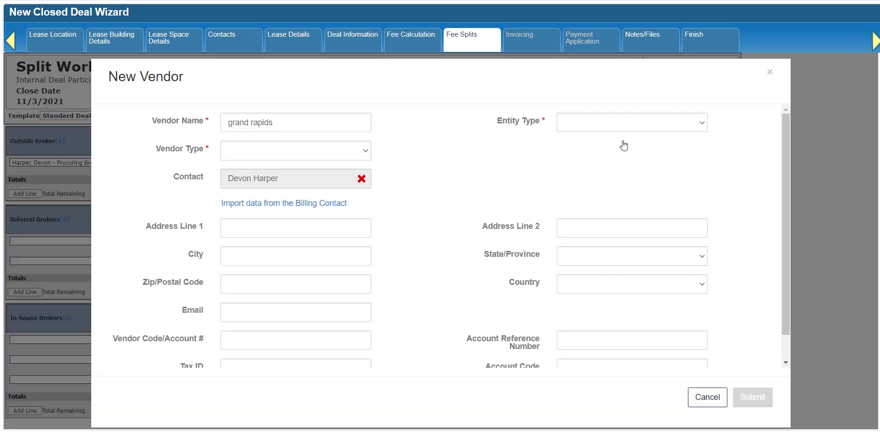
pyautogui.doubleClick(264, 122)
pyautogui.hotkey('ctrl', 'a')
pyautogui.write('Grand Ra')
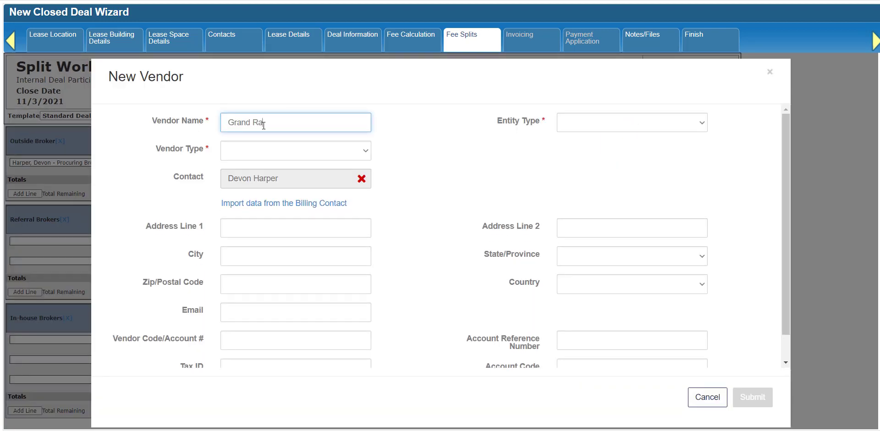
pyautogui.write('pids Commercial Real Estate')
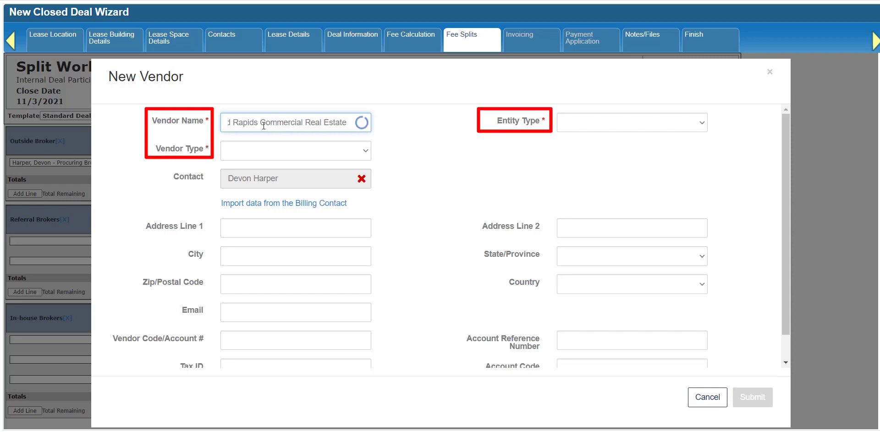
# Set the new vendor's type to Co-Operating Broker and its entity type to Outside Vendor.
pyautogui.click(365, 151)
pyautogui.click(346, 176)
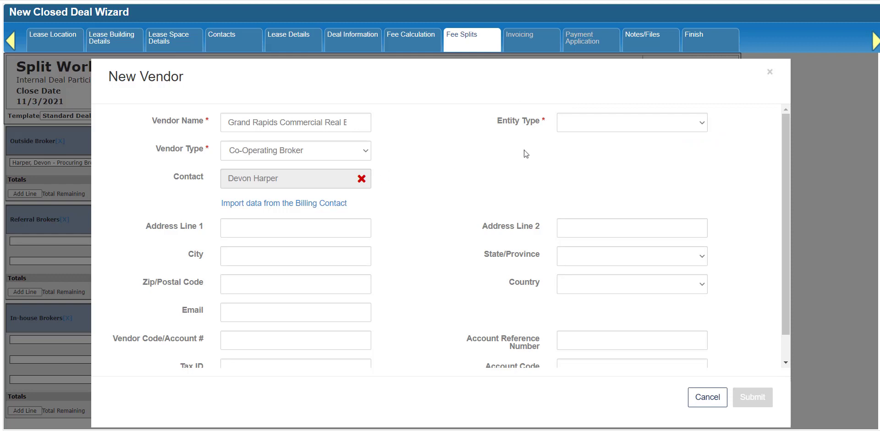
pyautogui.click(704, 122)
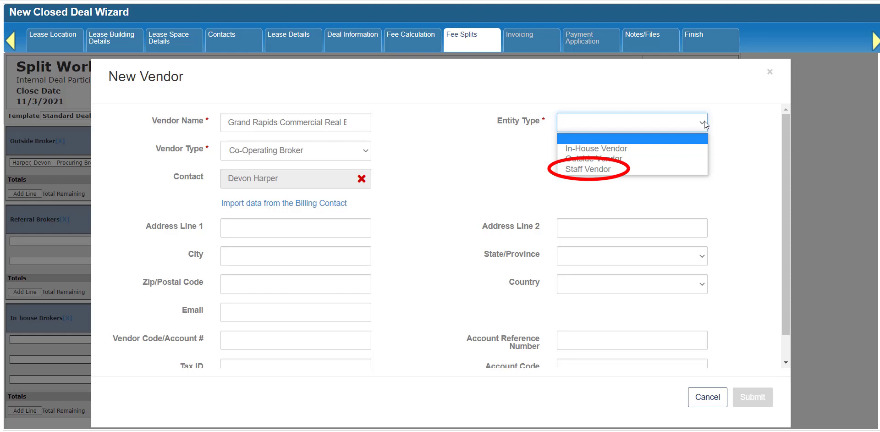
pyautogui.click(690, 159)
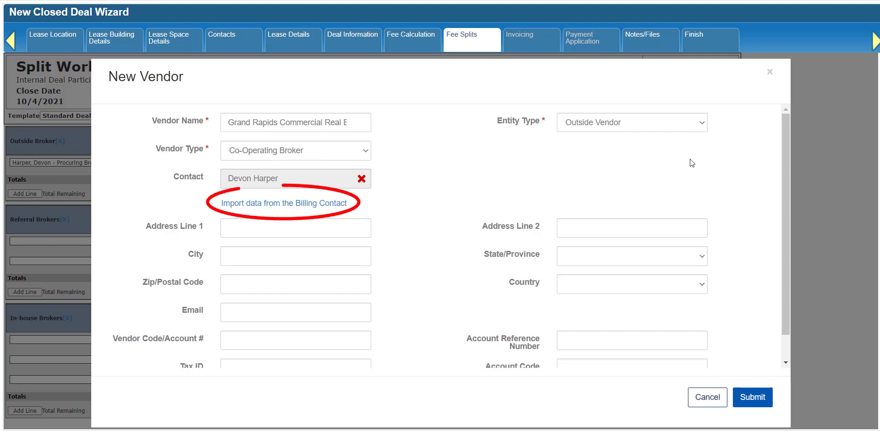
# Fill in the new vendor's address and e-mail by importing the billing contact's data, and submit the vendor.
pyautogui.click(316, 205)
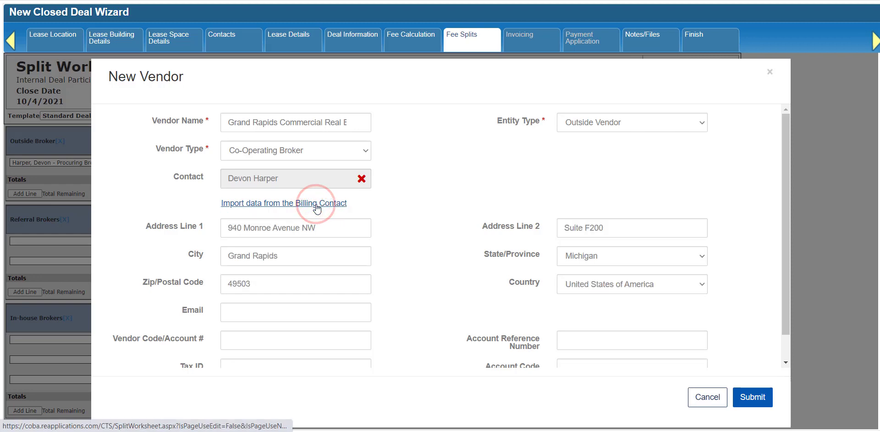
pyautogui.scroll(-1, 411, 218)
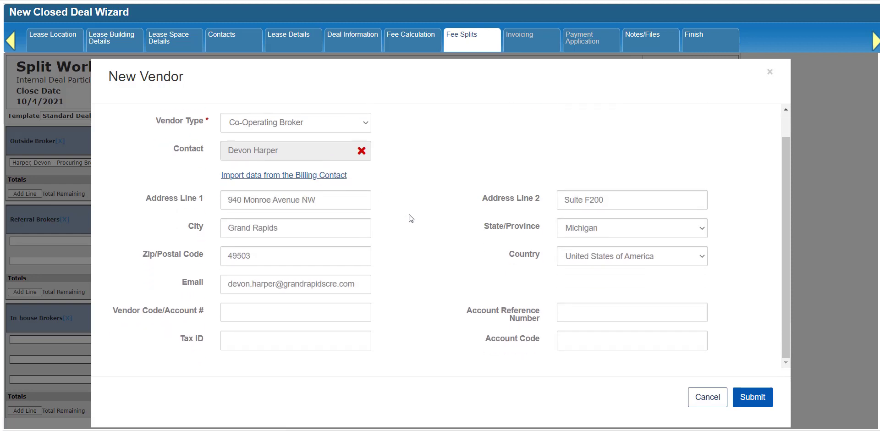
pyautogui.click(750, 399)
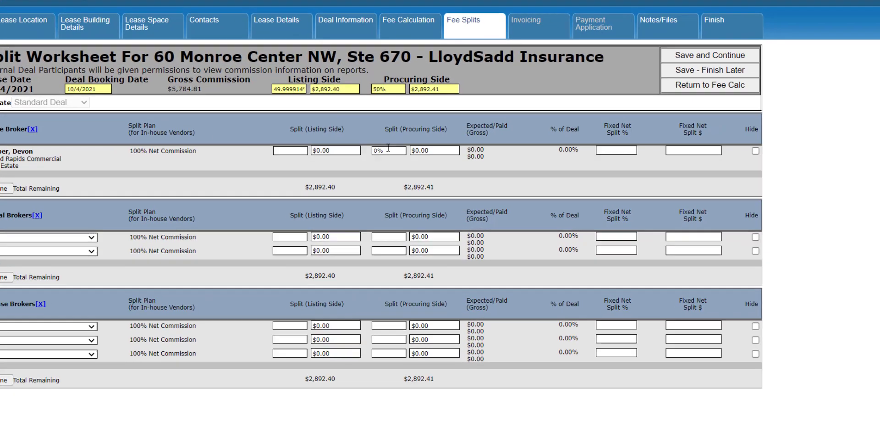
# Set the outside broker's procuring-side split to 100% and add another line to the Outside Broker section.
pyautogui.moveTo(382, 156); pyautogui.dragTo(392, 140)
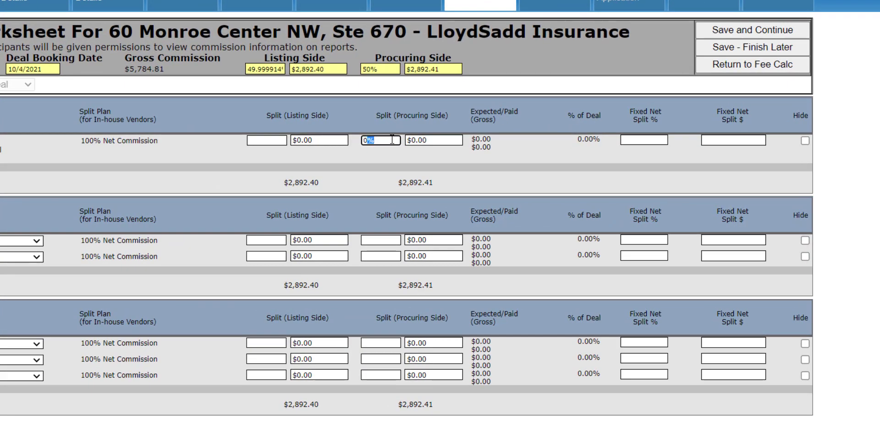
pyautogui.write('100')
pyautogui.click(431, 142)
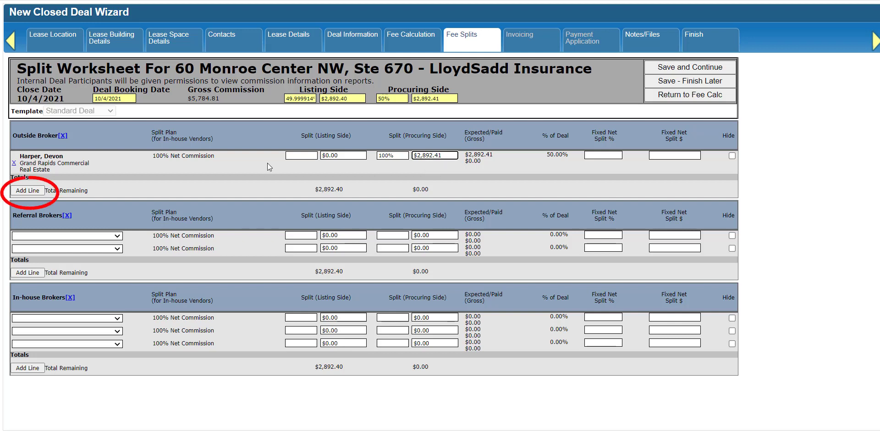
pyautogui.click(33, 190)
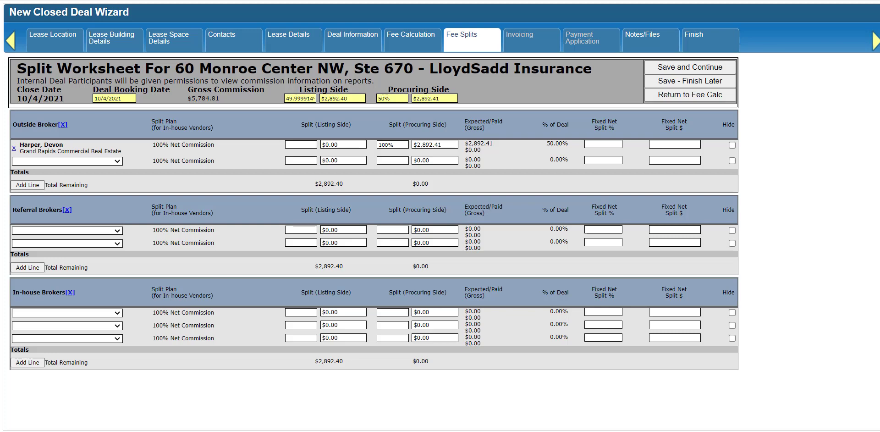
# Assign the first listing broker to the first In-house Brokers line, using that broker's related in-house vendor.
pyautogui.click(118, 313)
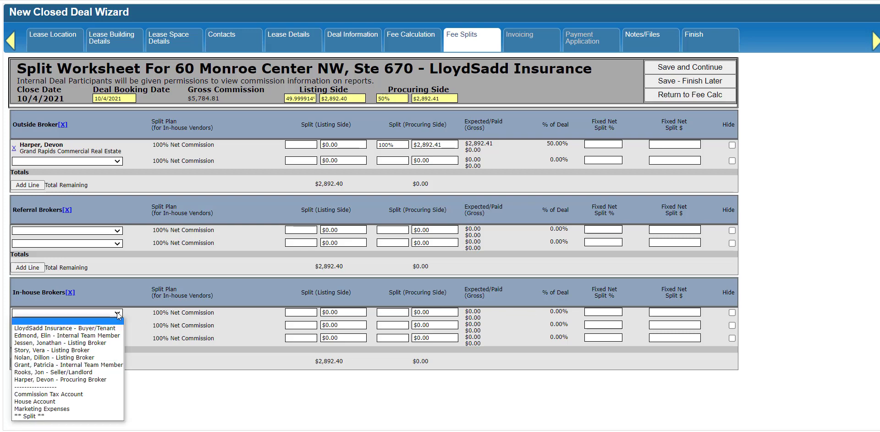
pyautogui.click(107, 343)
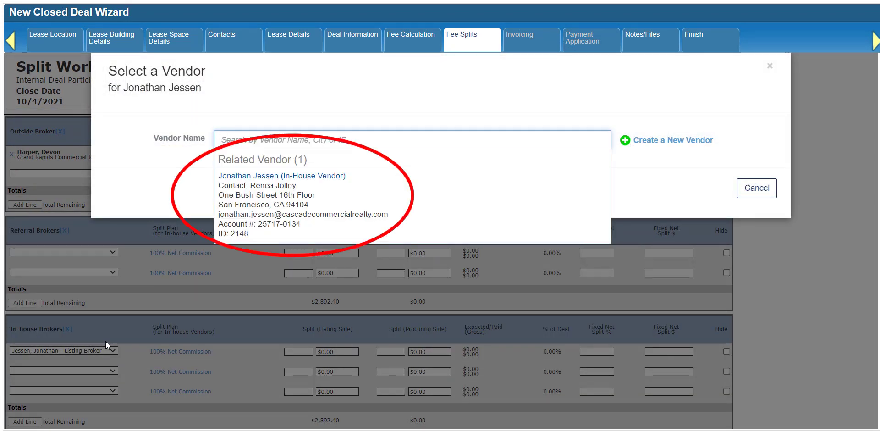
pyautogui.click(312, 215)
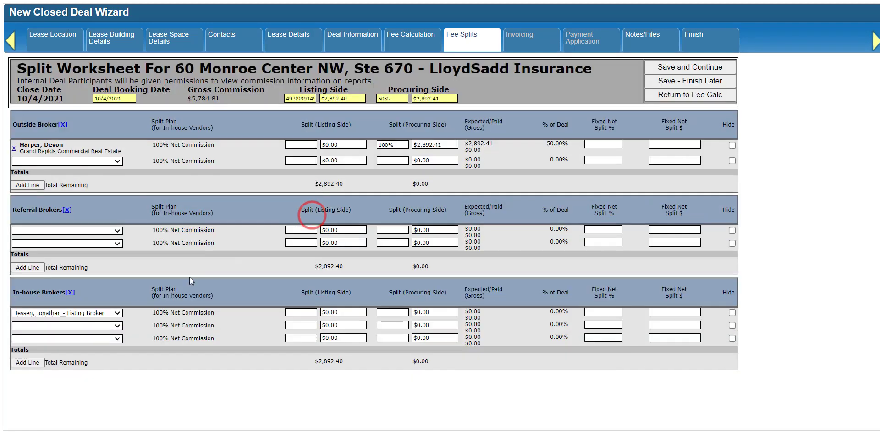
# Assign the other two listing brokers to the remaining in-house lines, choosing the Standard Plan [1/1/2020 to 12/31/2021] for the second broker.
pyautogui.click(66, 329)
pyautogui.click(58, 254)
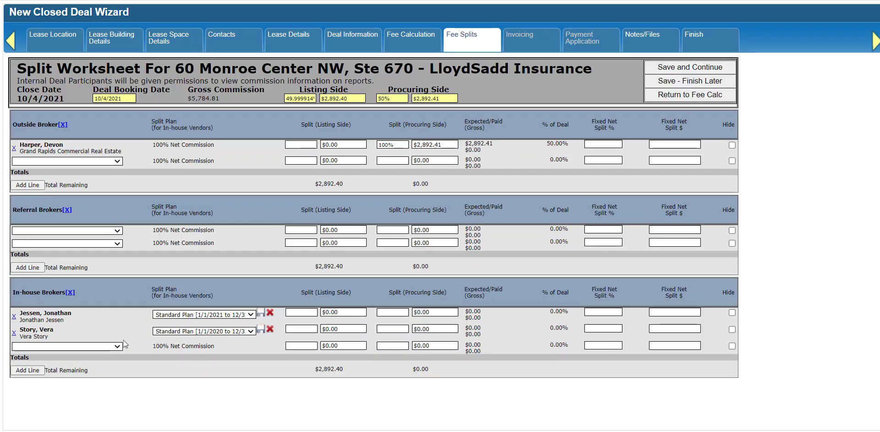
pyautogui.click(115, 347)
pyautogui.click(95, 278)
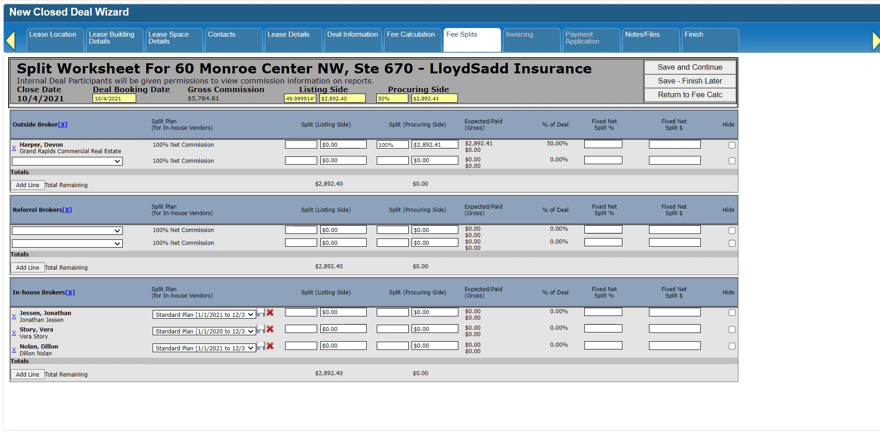
pyautogui.click(251, 331)
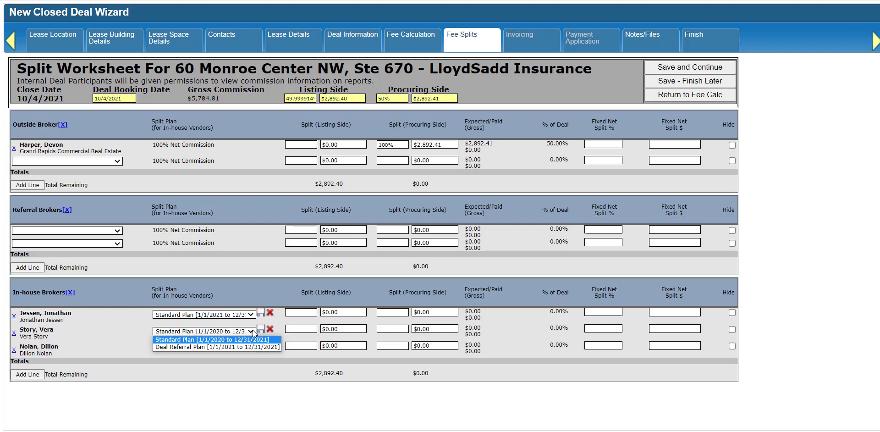
pyautogui.click(248, 340)
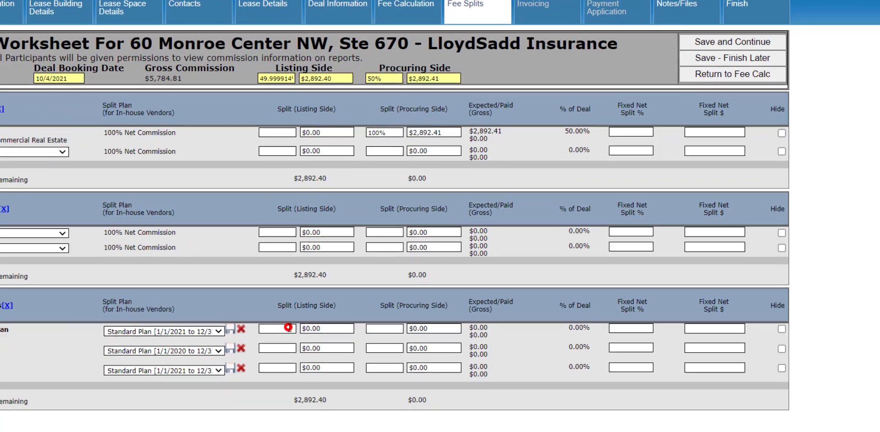
# Enter a 33% listing-side split for each of the three in-house brokers.
pyautogui.click(312, 312)
pyautogui.write('33')
pyautogui.press('Tab')
pyautogui.click(271, 357)
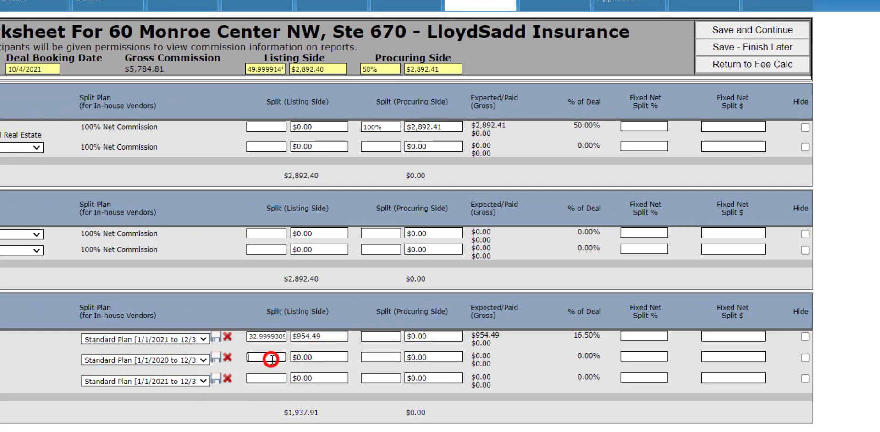
pyautogui.write('33')
pyautogui.press('Tab')
pyautogui.click(269, 377)
pyautogui.write('33')
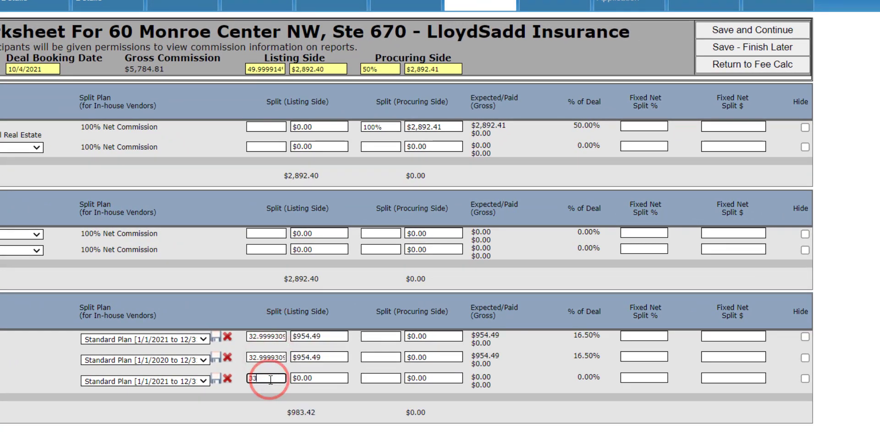
pyautogui.press('Tab')
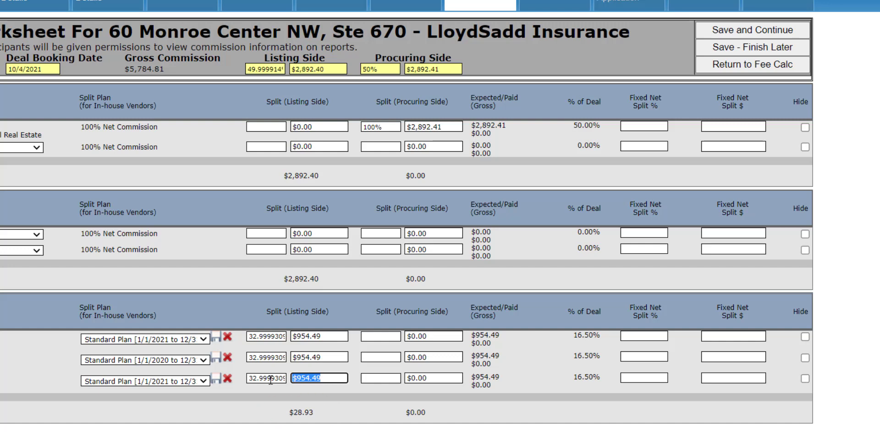
# Change the first in-house broker's listing-side split to 34%.
pyautogui.click(269, 338)
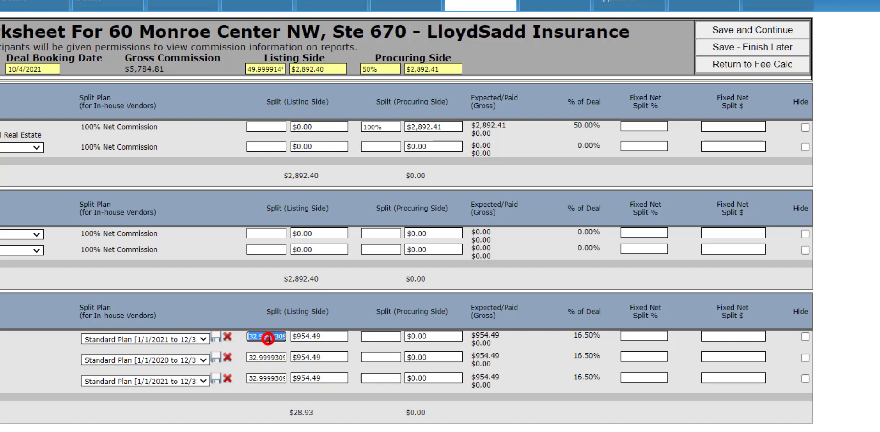
pyautogui.write('34%')
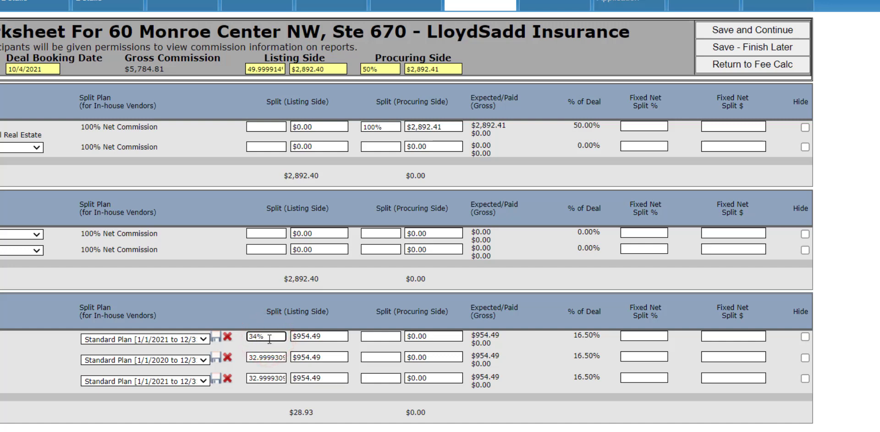
pyautogui.press('Tab')
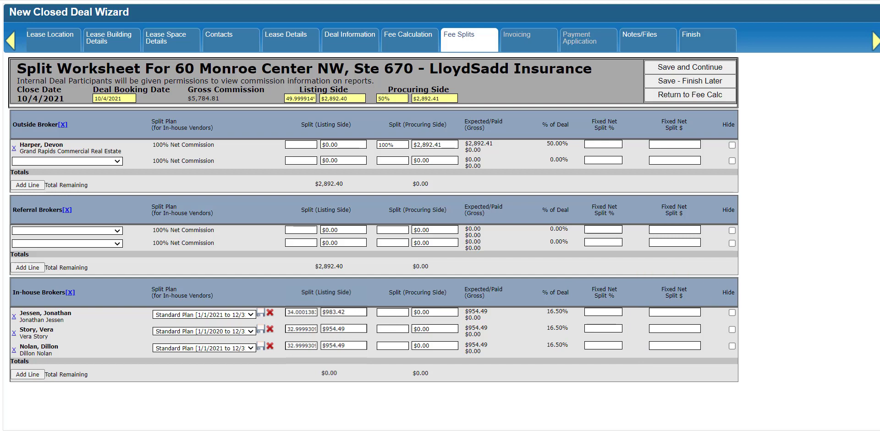
# Set a fixed net split of 75% for the first in-house broker and $500.00 for the second.
pyautogui.click(610, 312)
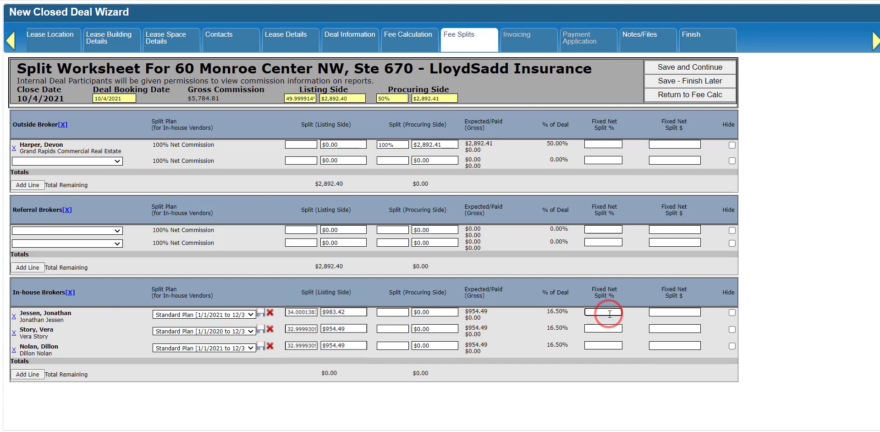
pyautogui.write('75')
pyautogui.click(656, 328)
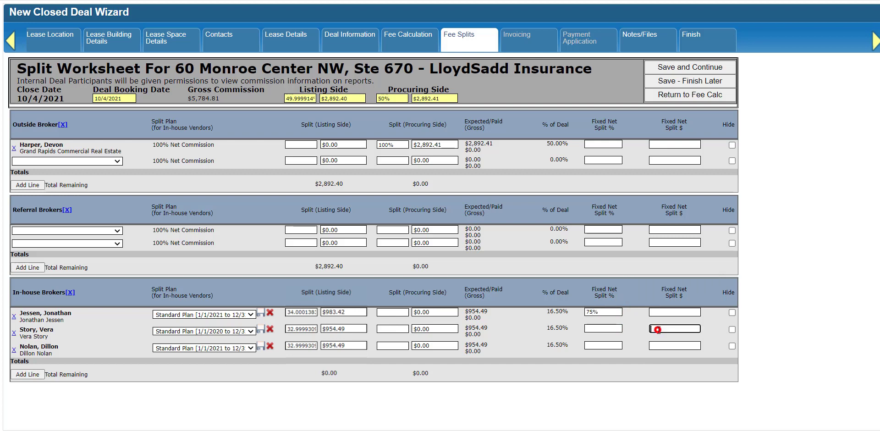
pyautogui.write('500')
pyautogui.press('Tab')
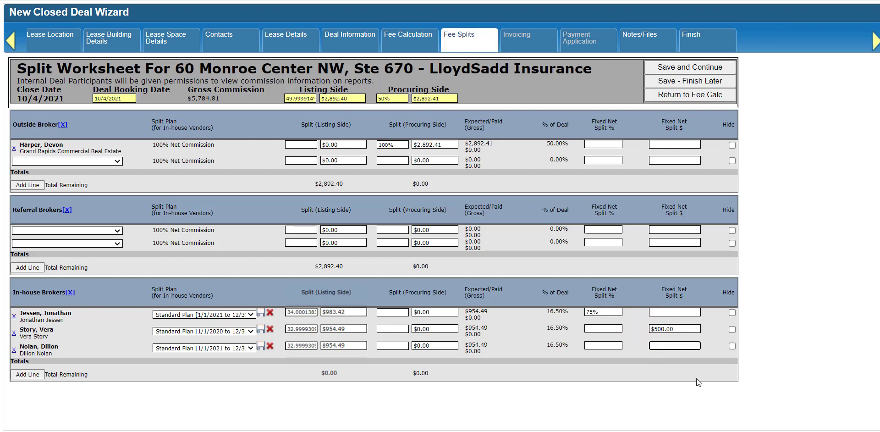
pyautogui.click(697, 378)
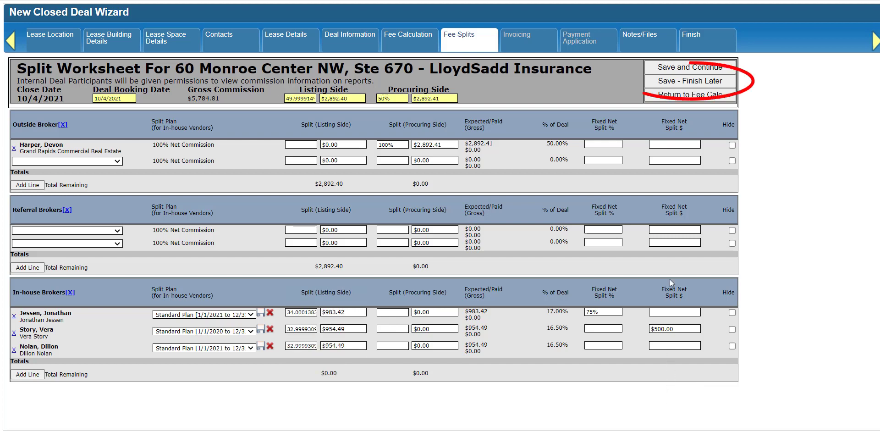
# Save the split worksheet for finishing at another time, and save it again to continue with the wizard.
pyautogui.click(672, 83)
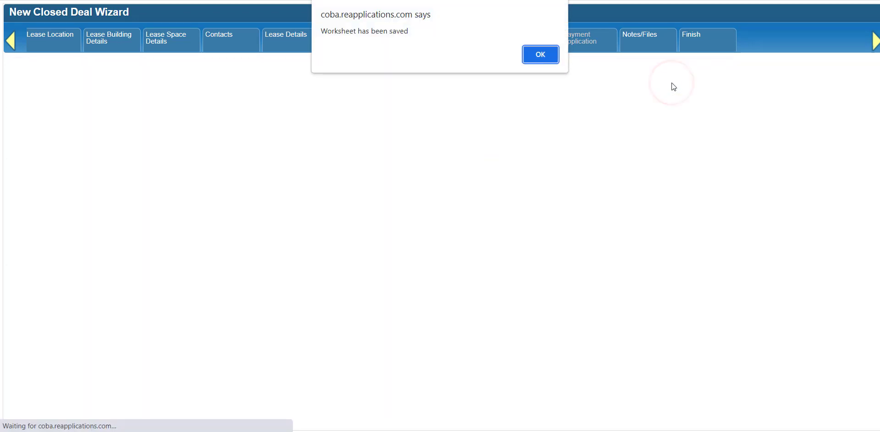
pyautogui.click(537, 55)
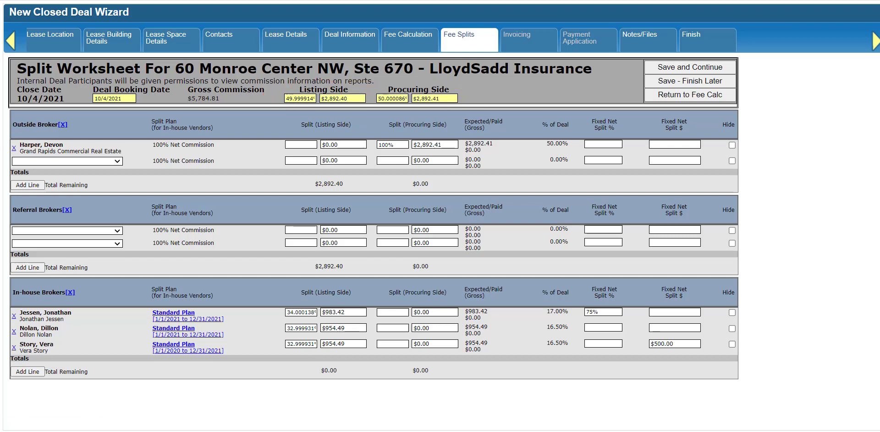
pyautogui.click(706, 68)
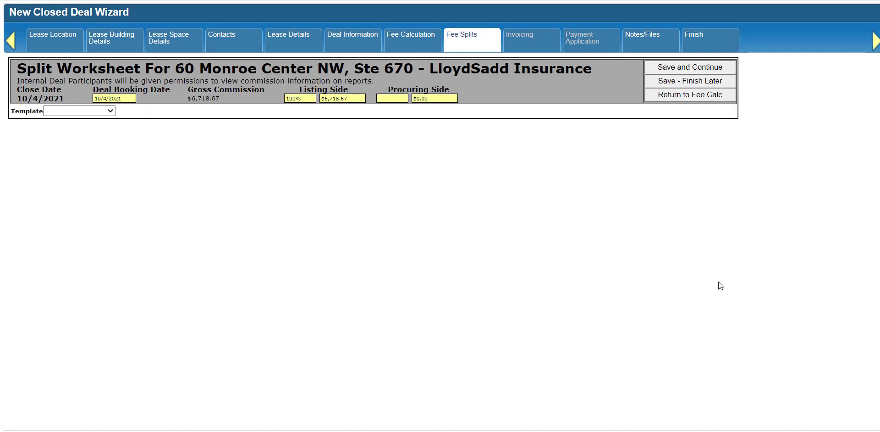
# Set the listing side of the new split worksheet to $3,826.26 and apply the Custom Template.
pyautogui.click(353, 100)
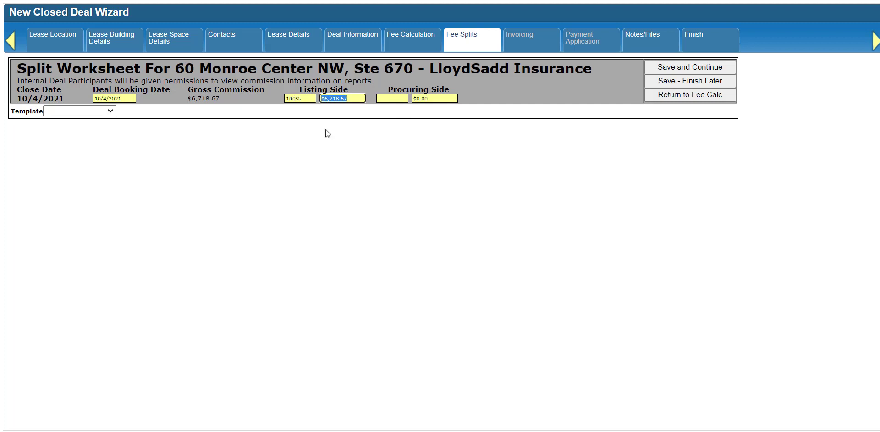
pyautogui.write('3,')
pyautogui.write('826')
pyautogui.write('.26')
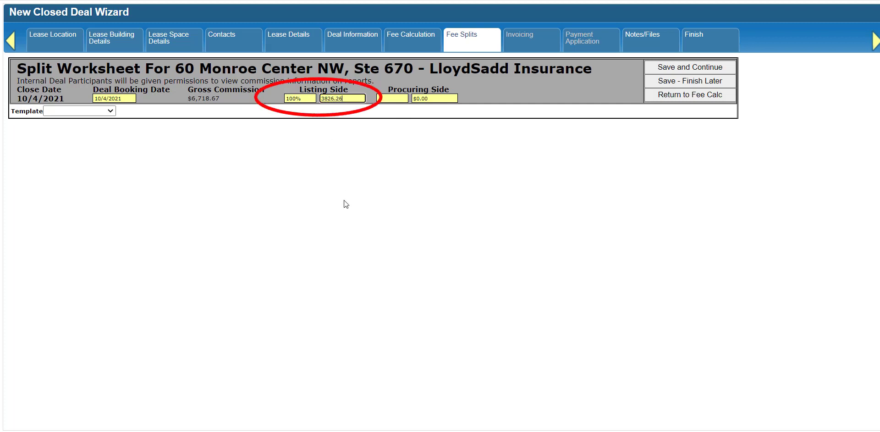
pyautogui.press('Tab')
pyautogui.click(95, 110)
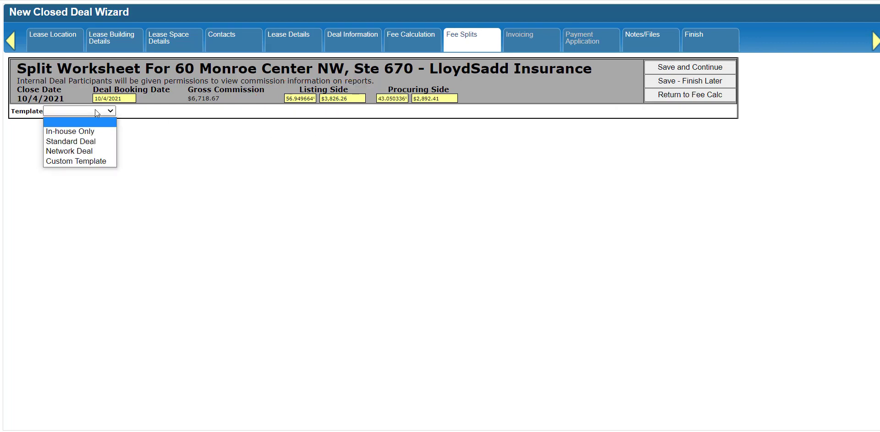
pyautogui.click(91, 158)
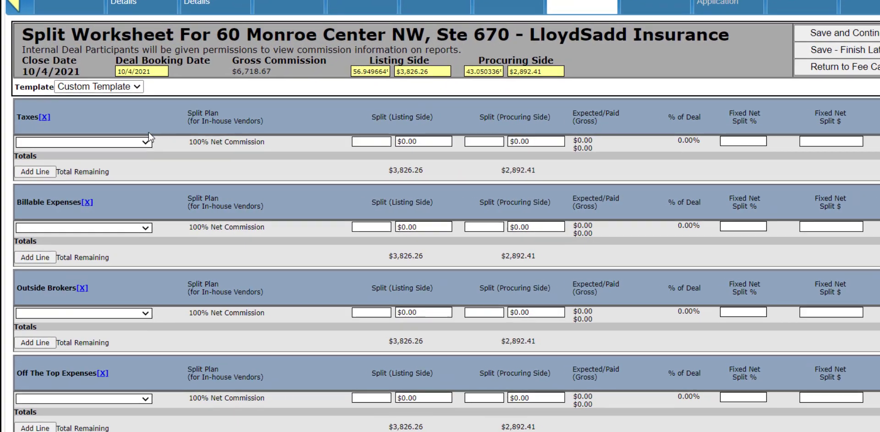
# Add the Commission Tax Account to the Taxes section with a listing-side split of $433.86.
pyautogui.click(147, 141)
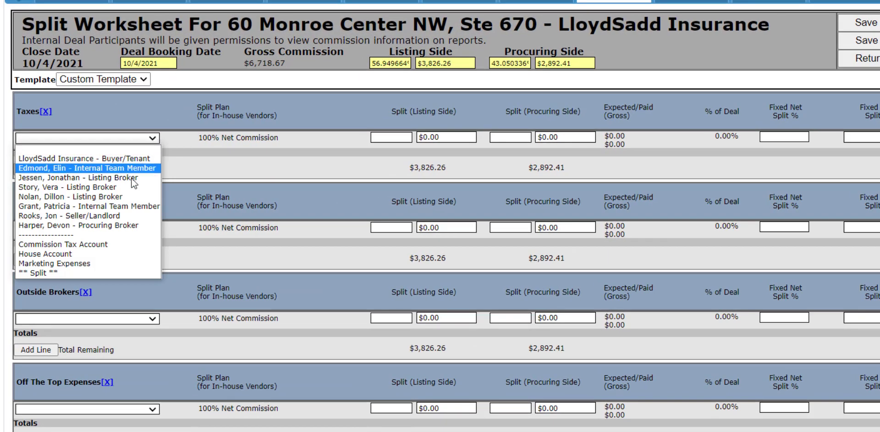
pyautogui.click(113, 239)
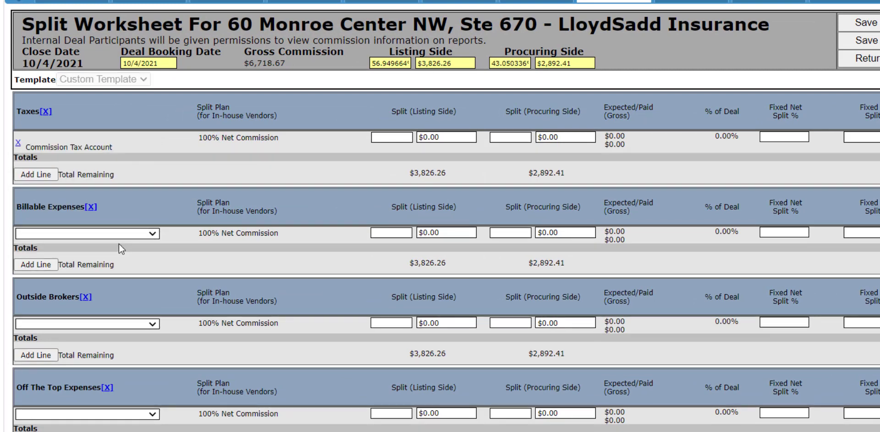
pyautogui.click(447, 137)
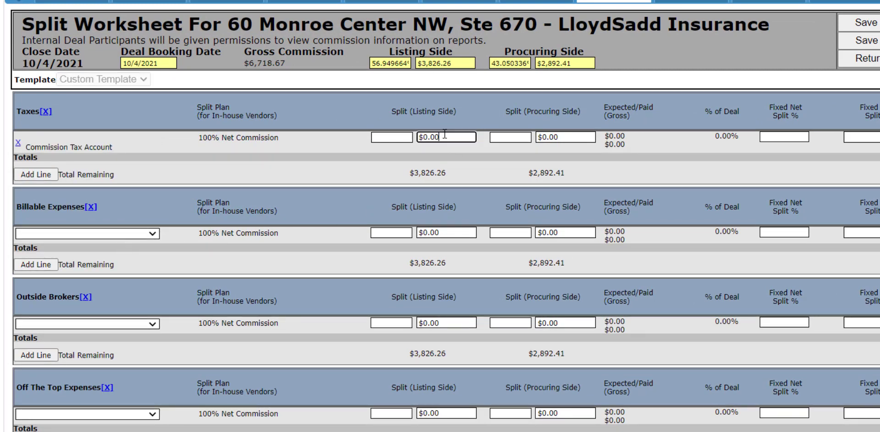
pyautogui.write('433.86')
# Add Marketing Expenses to the Billable Expenses section with a listing-side split of $500.00.
pyautogui.click(156, 236)
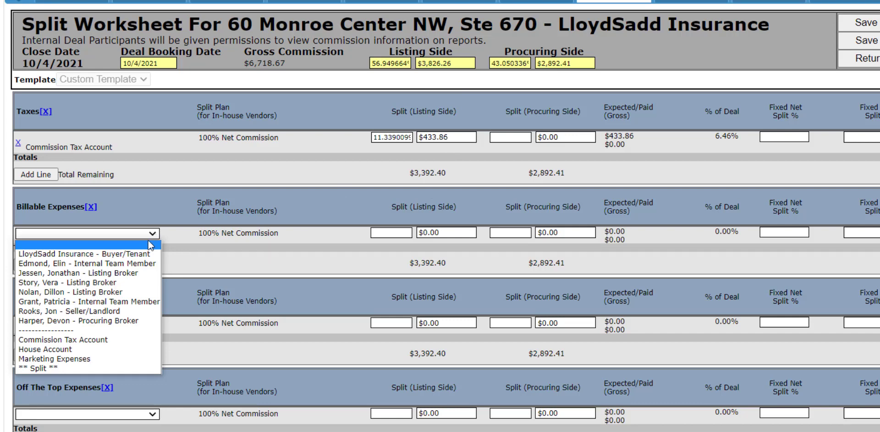
pyautogui.click(117, 361)
pyautogui.click(463, 232)
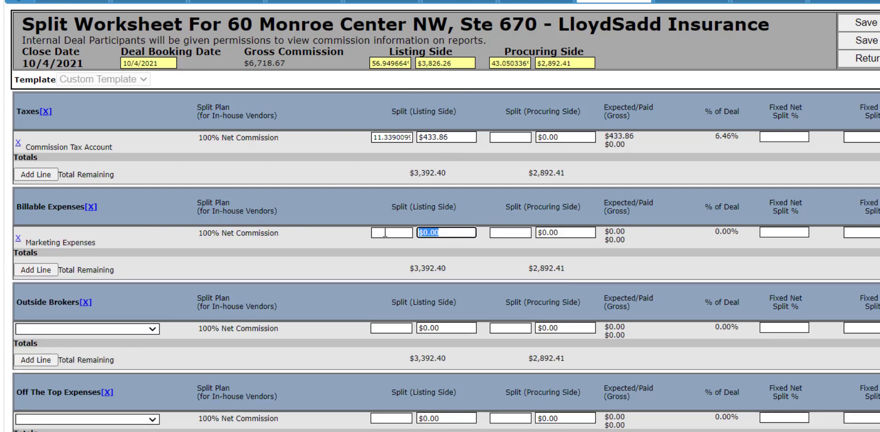
pyautogui.write('500')
pyautogui.press('Tab')
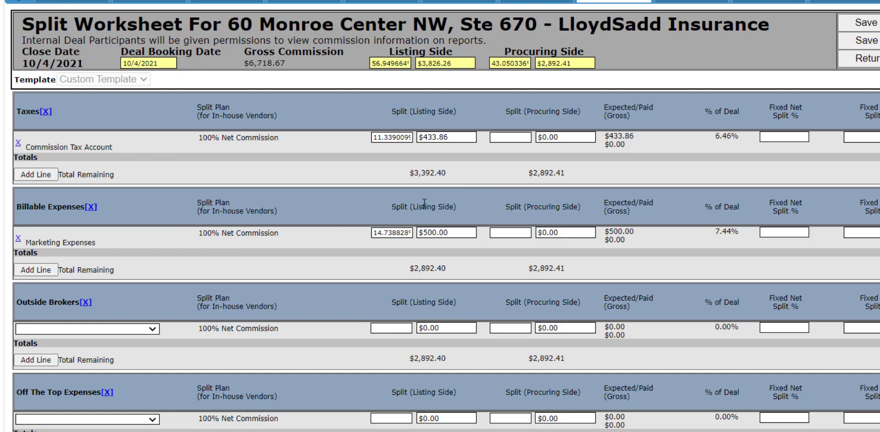
# Assign the procuring broker and the related vendor to the Outside Brokers line with a 100% procuring-side split.
pyautogui.click(152, 328)
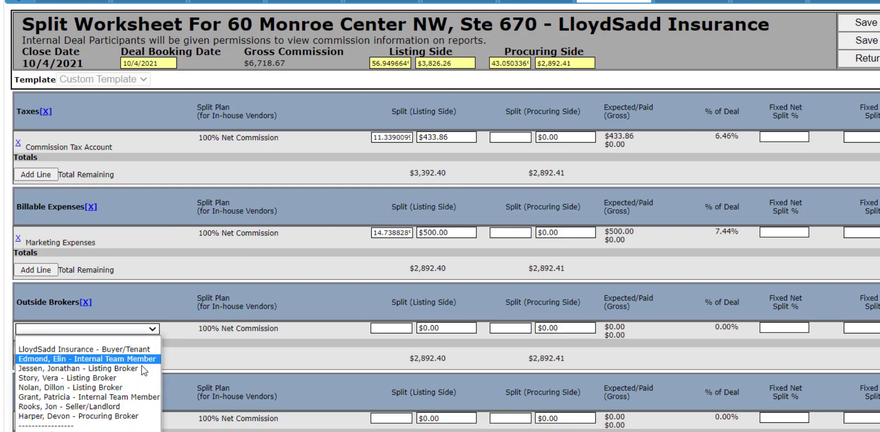
pyautogui.click(129, 416)
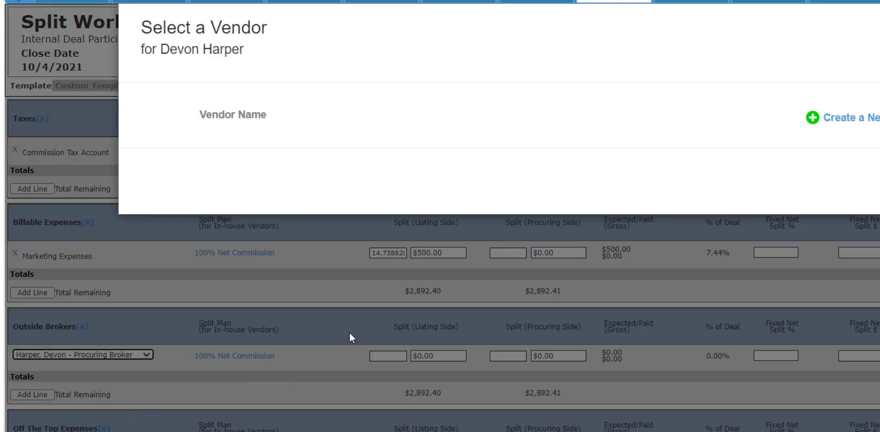
pyautogui.click(341, 185)
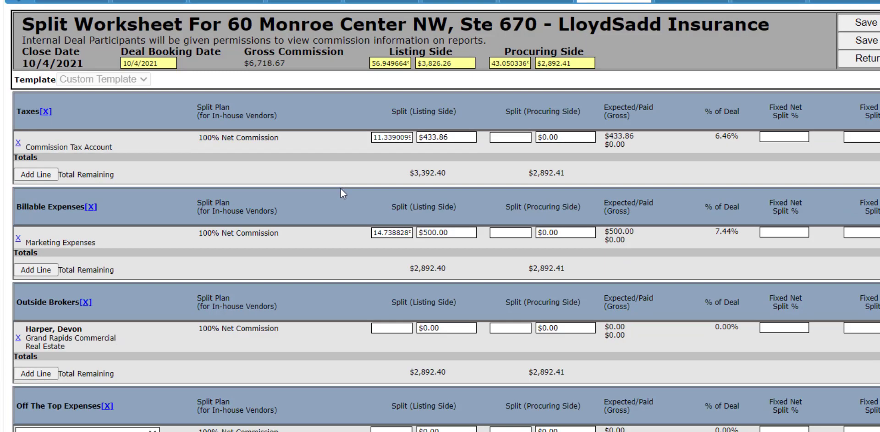
pyautogui.click(523, 327)
pyautogui.write('100')
pyautogui.press('Tab')
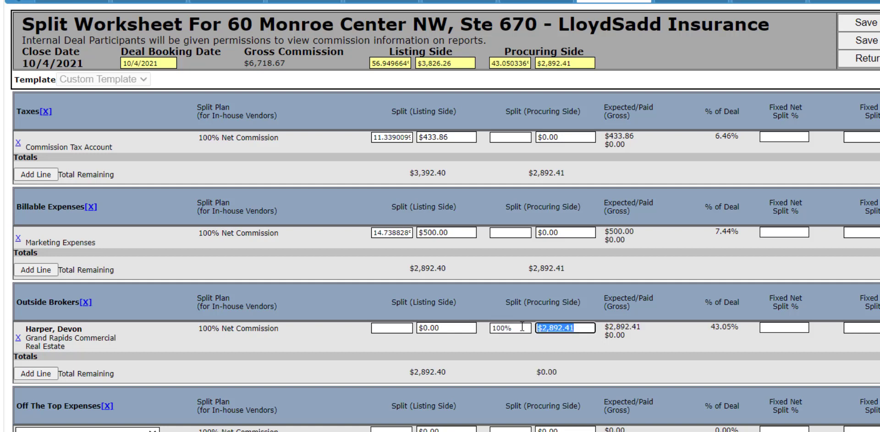
# Add Marketing Expenses to the Off The Top Expenses section with a 10% listing-side split.
pyautogui.scroll(-3, 523, 328)
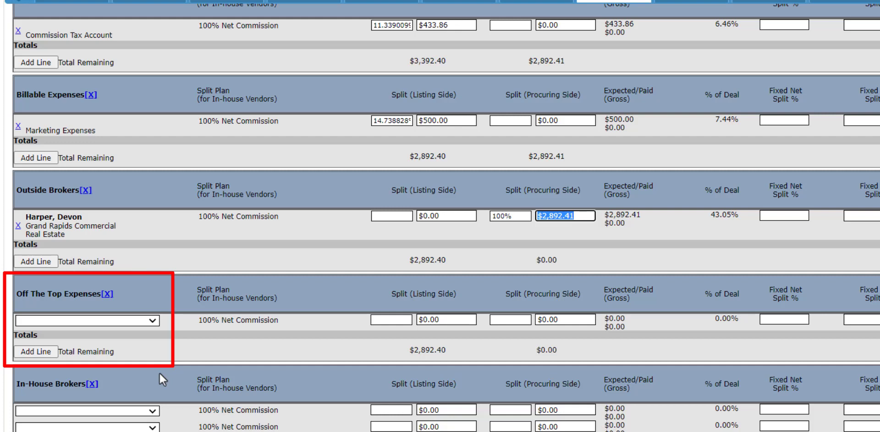
pyautogui.click(152, 320)
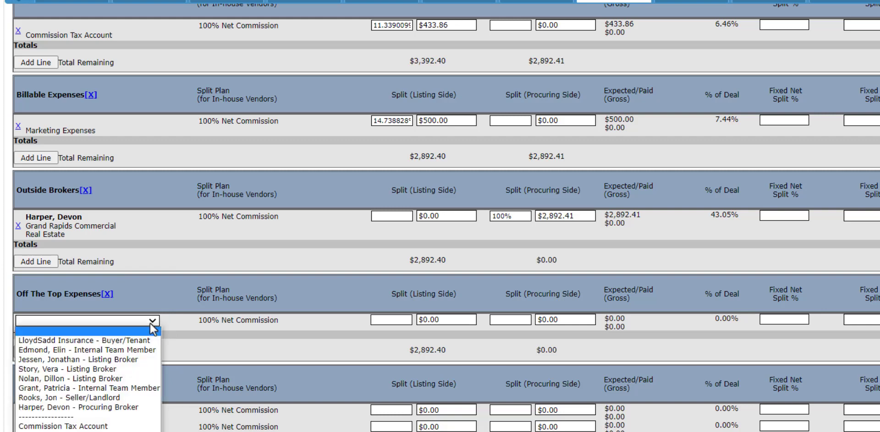
pyautogui.click(117, 431)
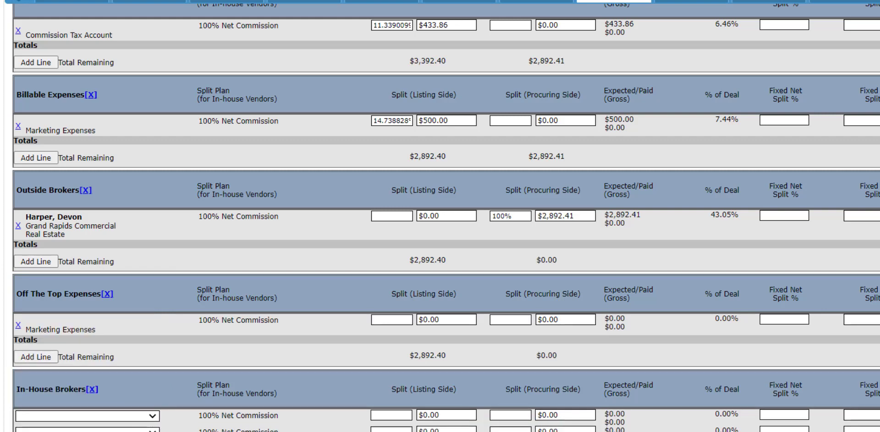
pyautogui.click(408, 320)
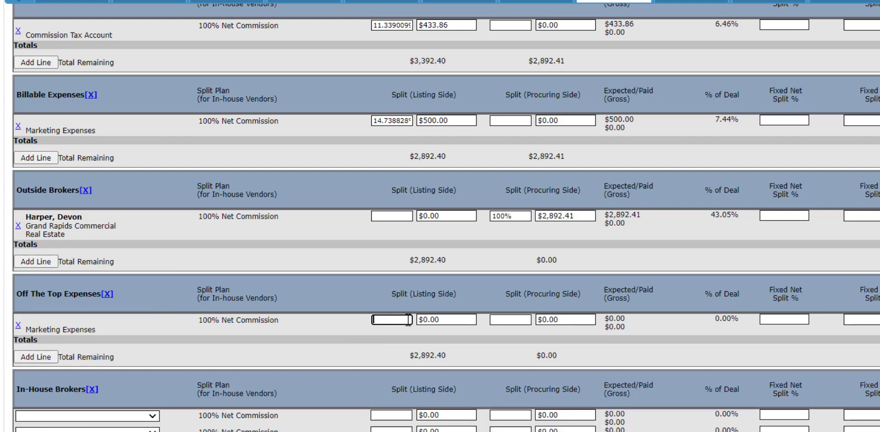
pyautogui.write('10')
pyautogui.press('Tab')
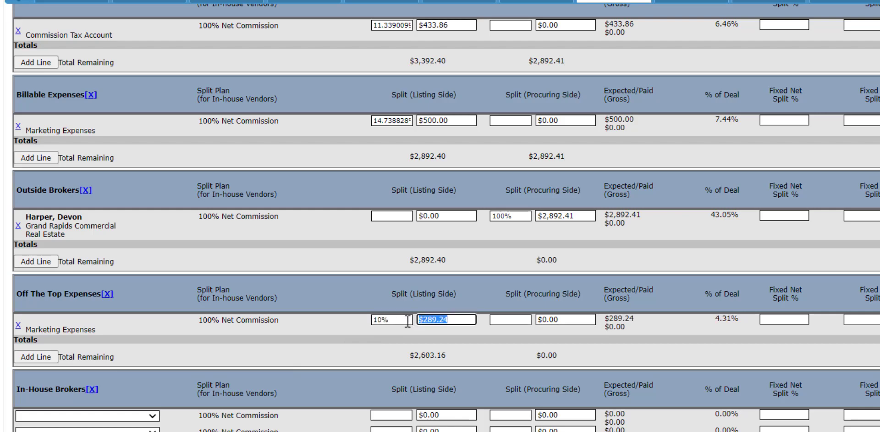
# Assign the three listing brokers to the In-House Brokers lines, using each broker's related in-house vendor.
pyautogui.scroll(-2, 452, 262)
pyautogui.click(88, 350)
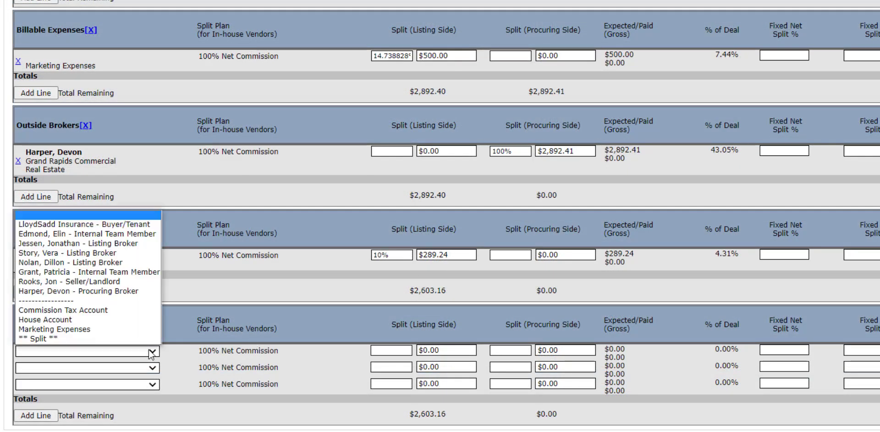
pyautogui.click(124, 245)
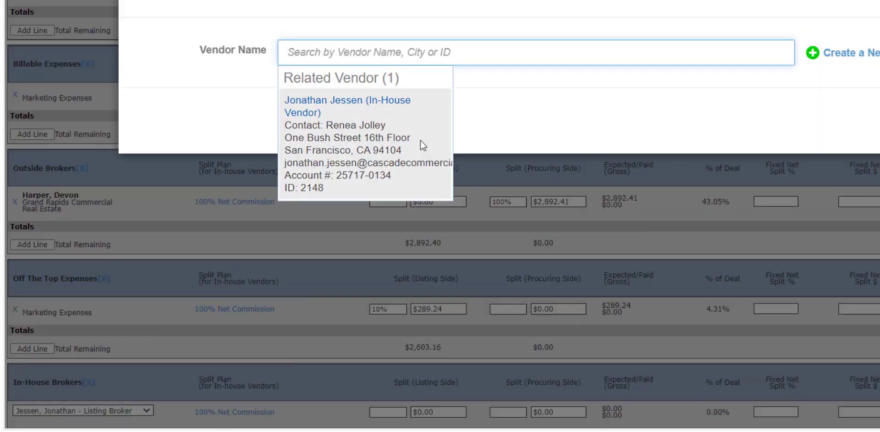
pyautogui.click(421, 143)
pyautogui.click(140, 392)
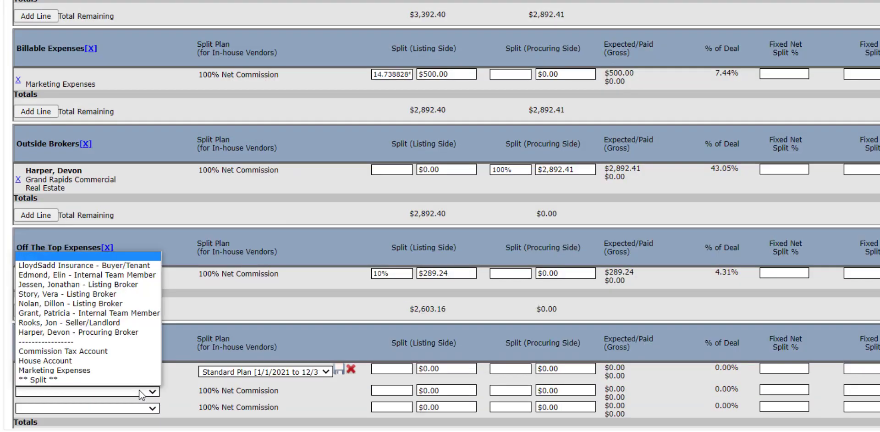
pyautogui.click(117, 294)
pyautogui.click(518, 124)
pyautogui.click(143, 413)
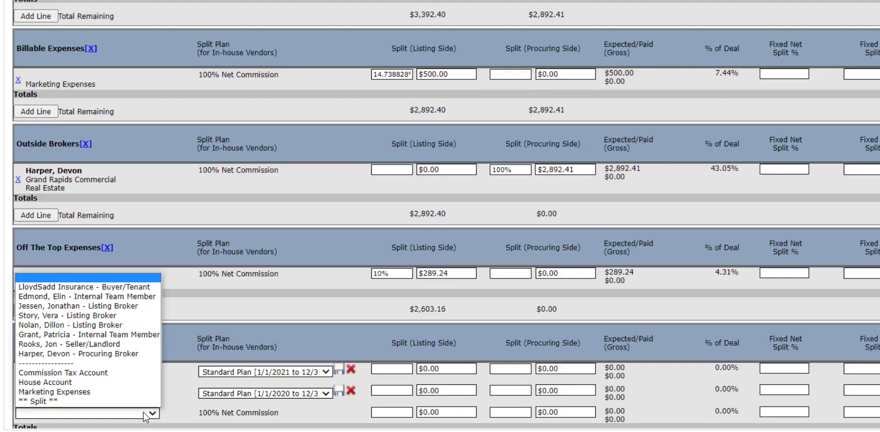
pyautogui.click(111, 325)
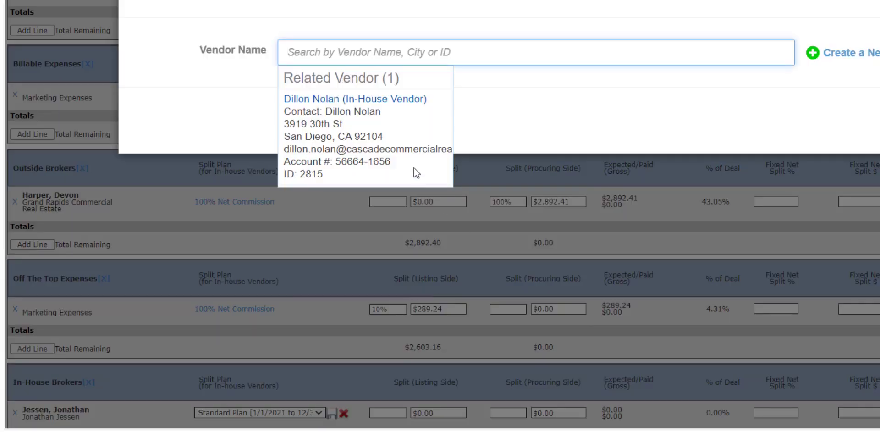
pyautogui.click(414, 172)
# Set the listing-side split to 33% for each of the three brokers in the In-House Brokers section.
pyautogui.scroll(-1, 500, 297)
pyautogui.click(397, 330)
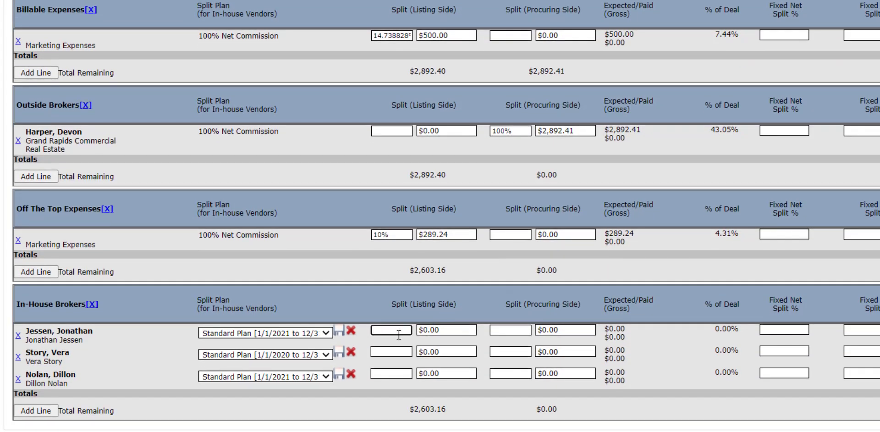
pyautogui.write('33')
pyautogui.click(388, 351)
pyautogui.write('33')
pyautogui.click(388, 374)
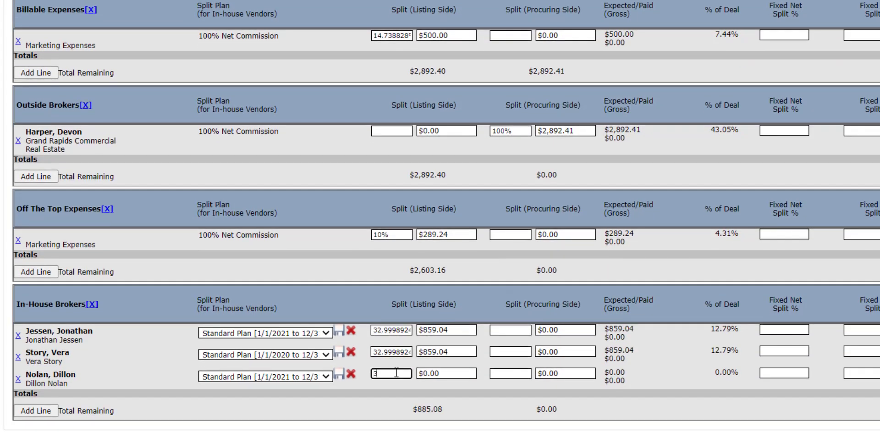
pyautogui.write('33')
pyautogui.click(444, 373)
# Change the first in-house broker's listing-side split to 34%, and adjust that broker's split amount to $885.08.
pyautogui.doubleClick(383, 332)
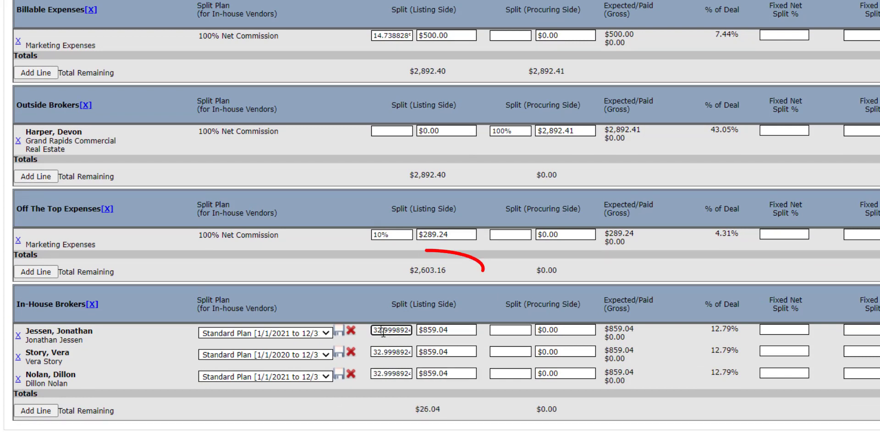
pyautogui.write('34')
pyautogui.press('Tab')
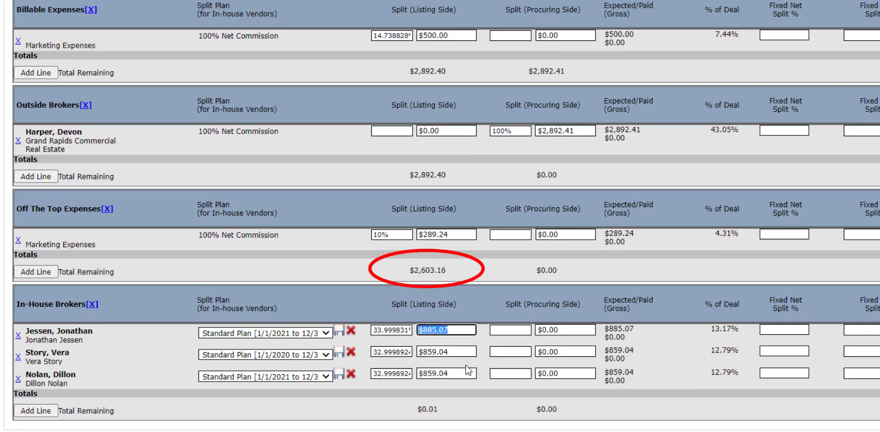
pyautogui.click(464, 330)
pyautogui.press('BackSpace')
pyautogui.write('8')
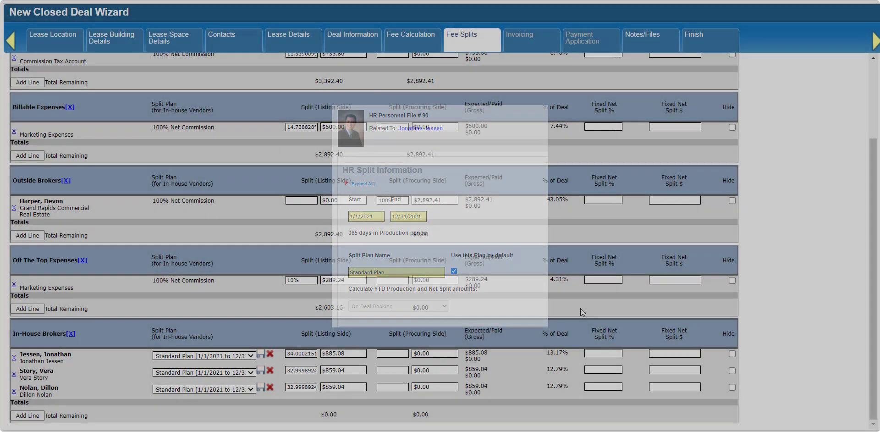
# Save the split worksheet and continue, accepting the crediting of gross commission for the On Deal Booking split plans.
pyautogui.scroll(3, 581, 309)
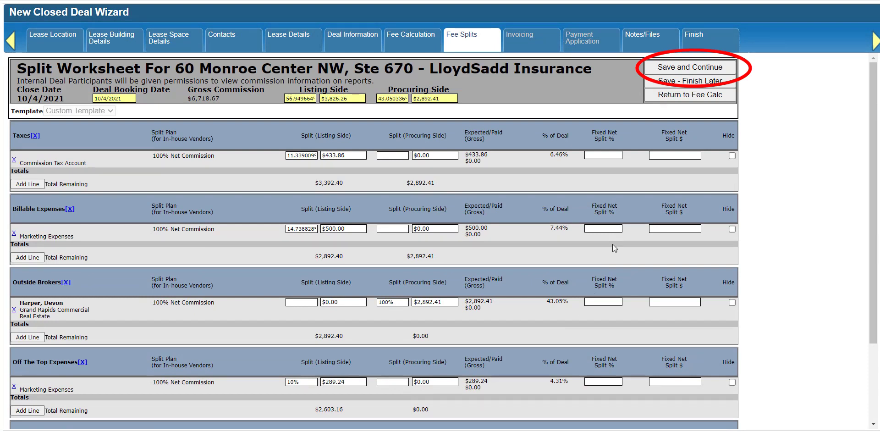
pyautogui.click(701, 70)
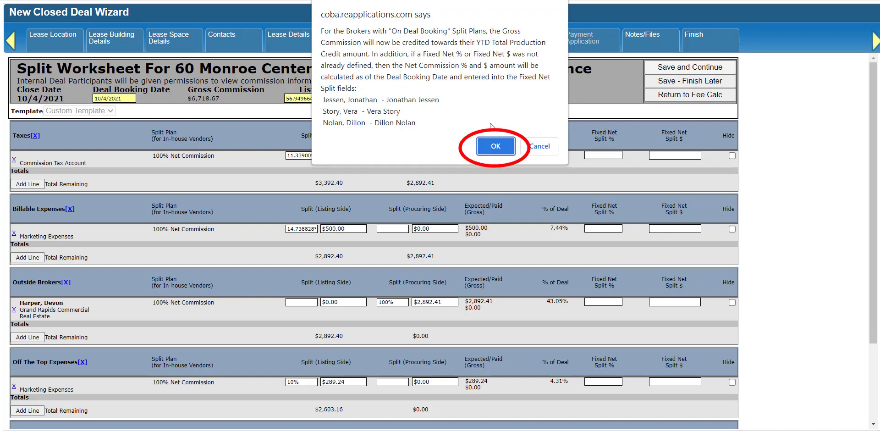
pyautogui.click(489, 148)
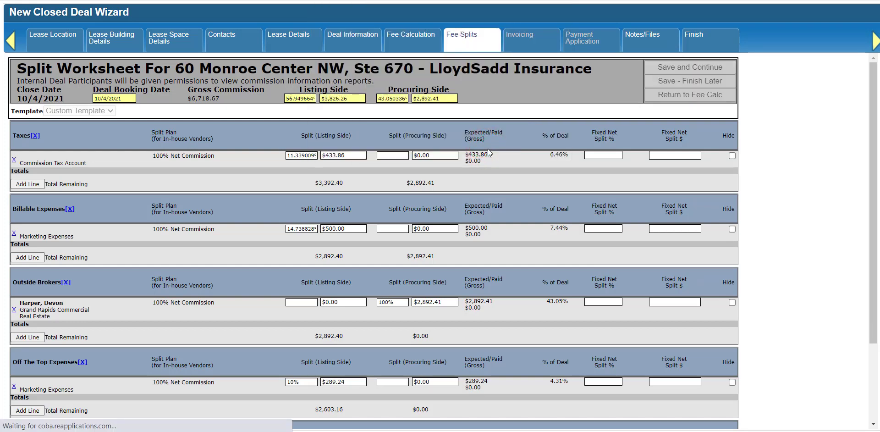